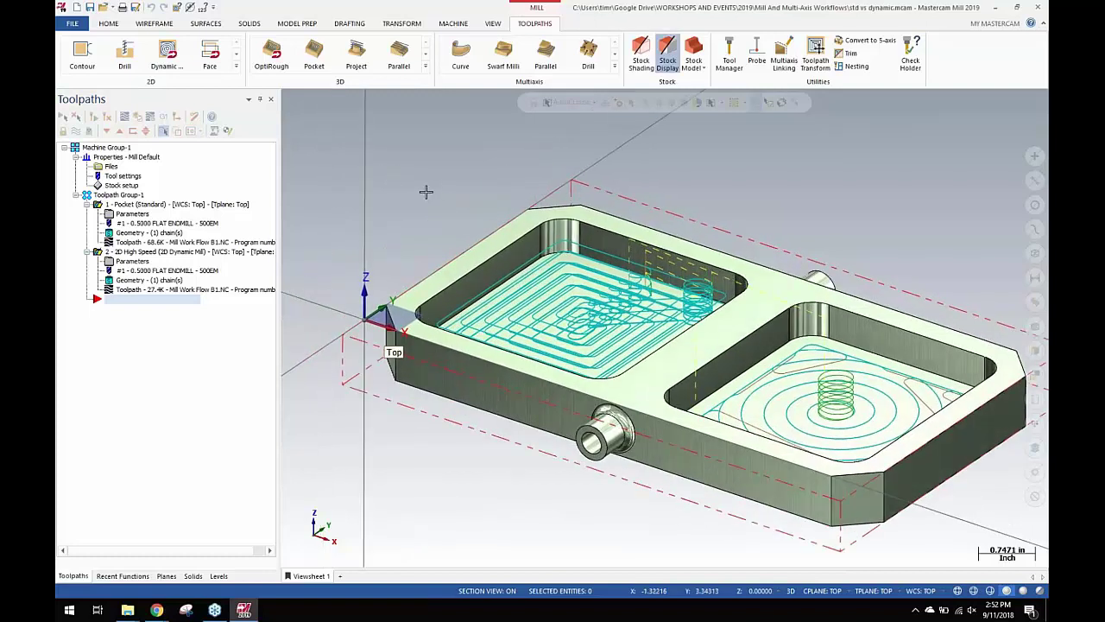
# Review the High Speed roughing parameters of the standard Pocket operation alongside its toolpath, accepting the operation's settings.
pyautogui.scroll(5, 426, 192)
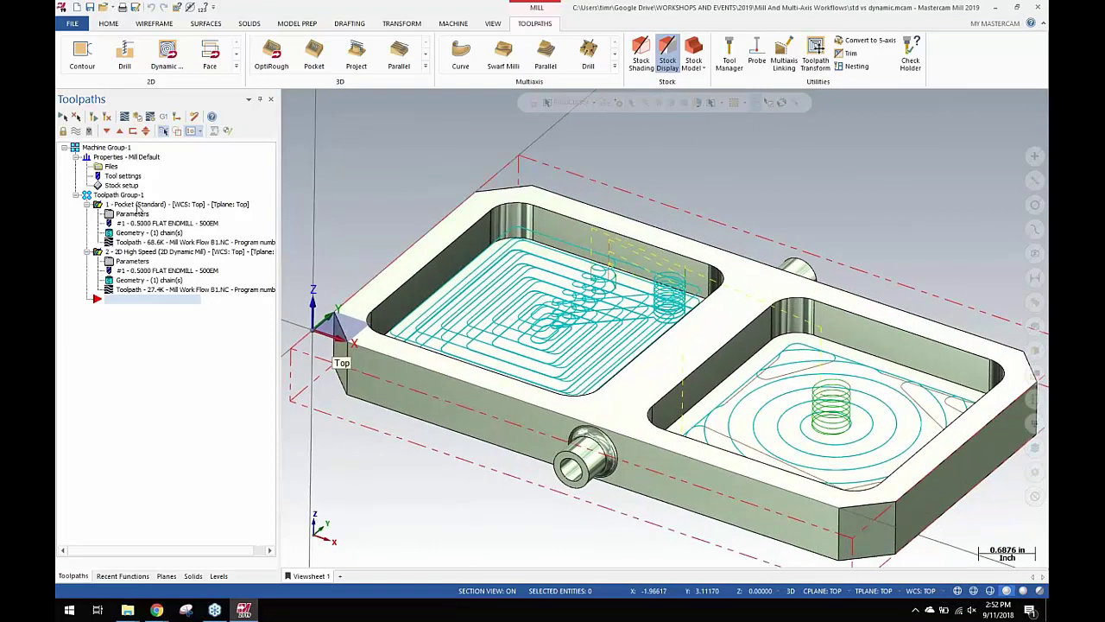
pyautogui.click(137, 205)
pyautogui.scroll(3, 393, 196)
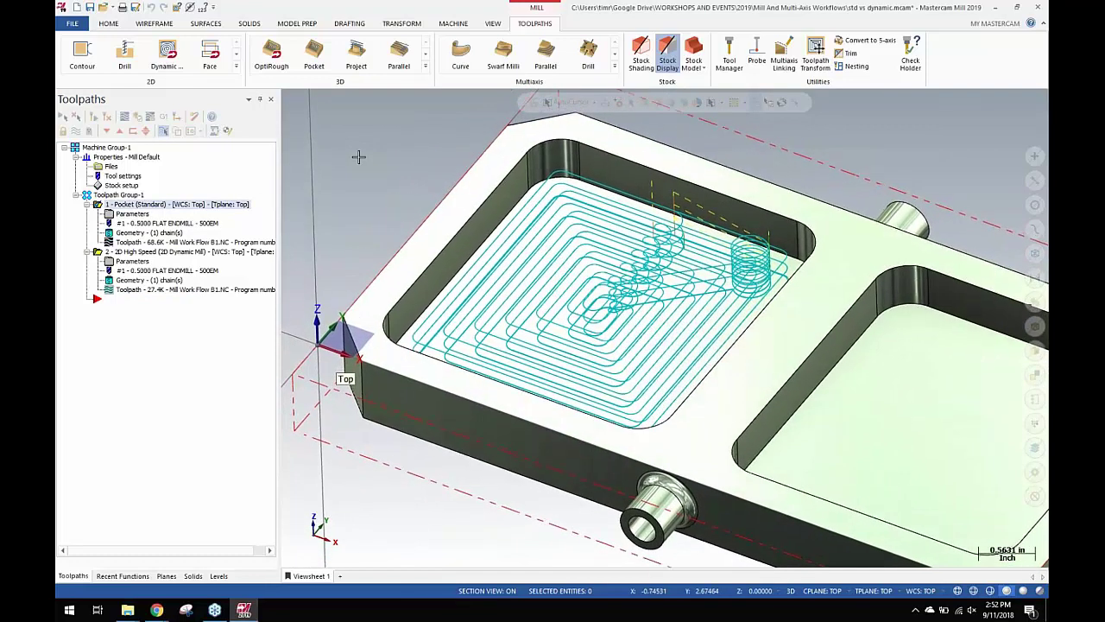
pyautogui.click(129, 214)
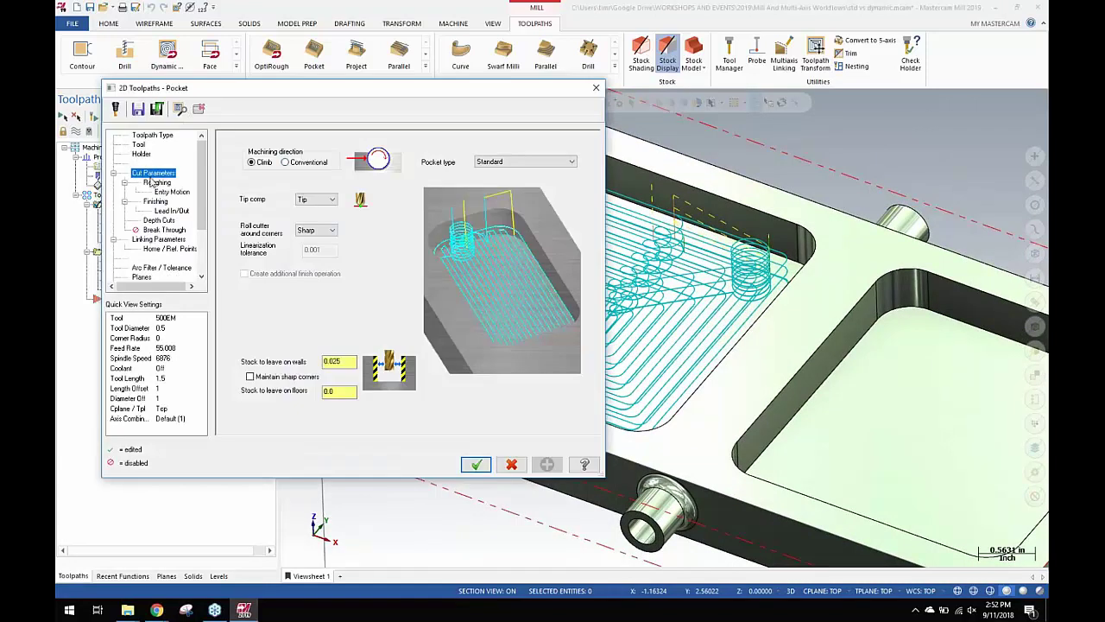
pyautogui.click(155, 183)
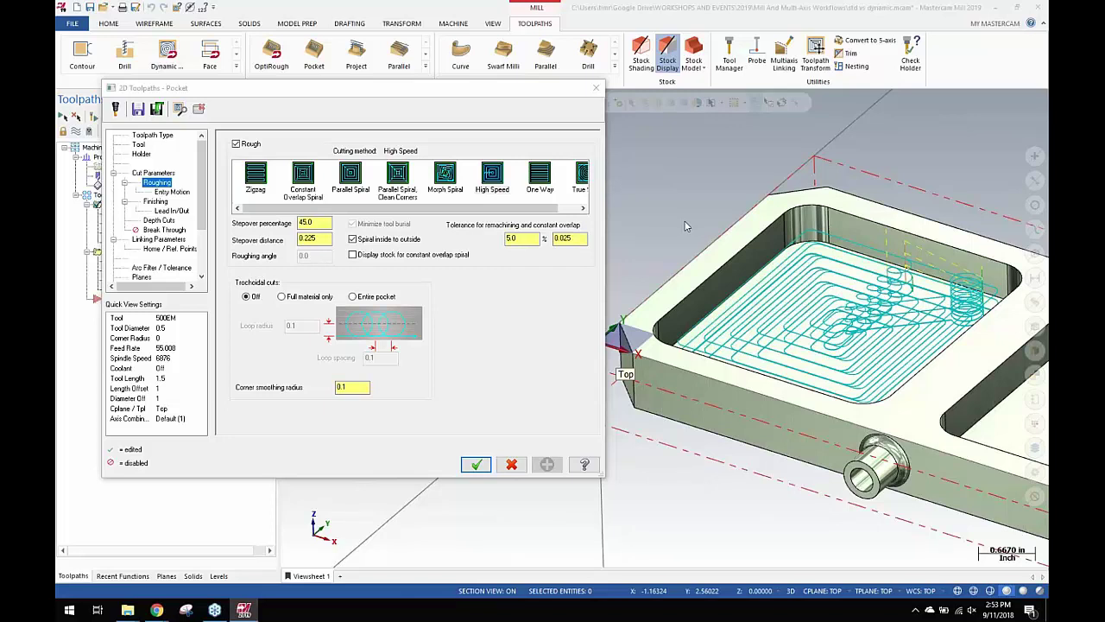
pyautogui.scroll(-2, 733, 213)
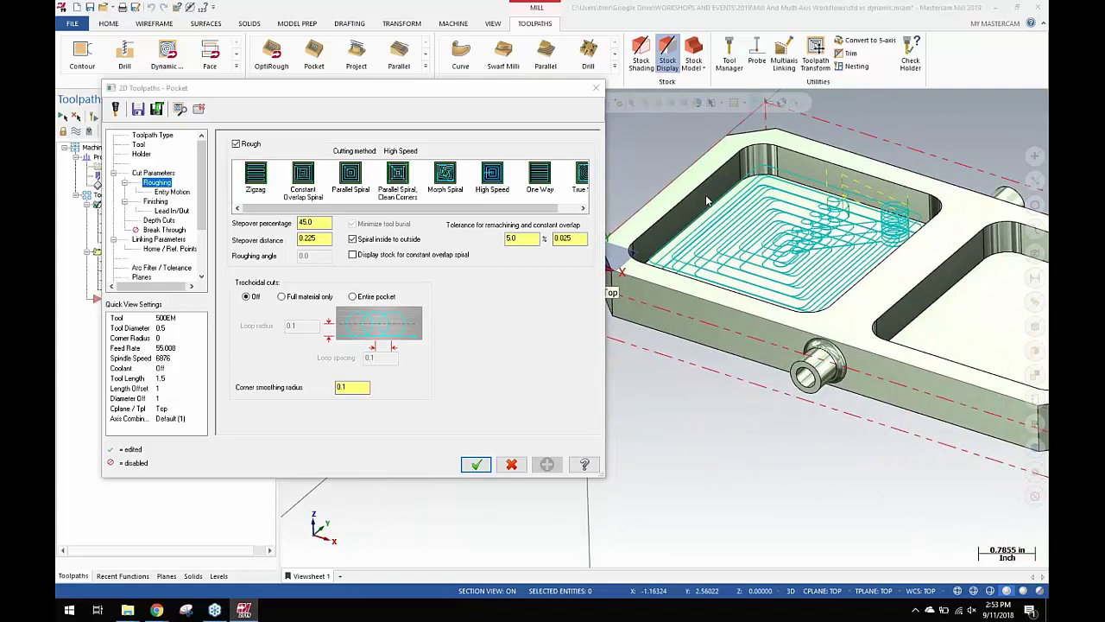
pyautogui.moveTo(706, 201); pyautogui.dragTo(760, 245, button='middle')
pyautogui.scroll(3, 688, 186)
pyautogui.scroll(-2, 821, 275)
pyautogui.scroll(-2, 823, 264)
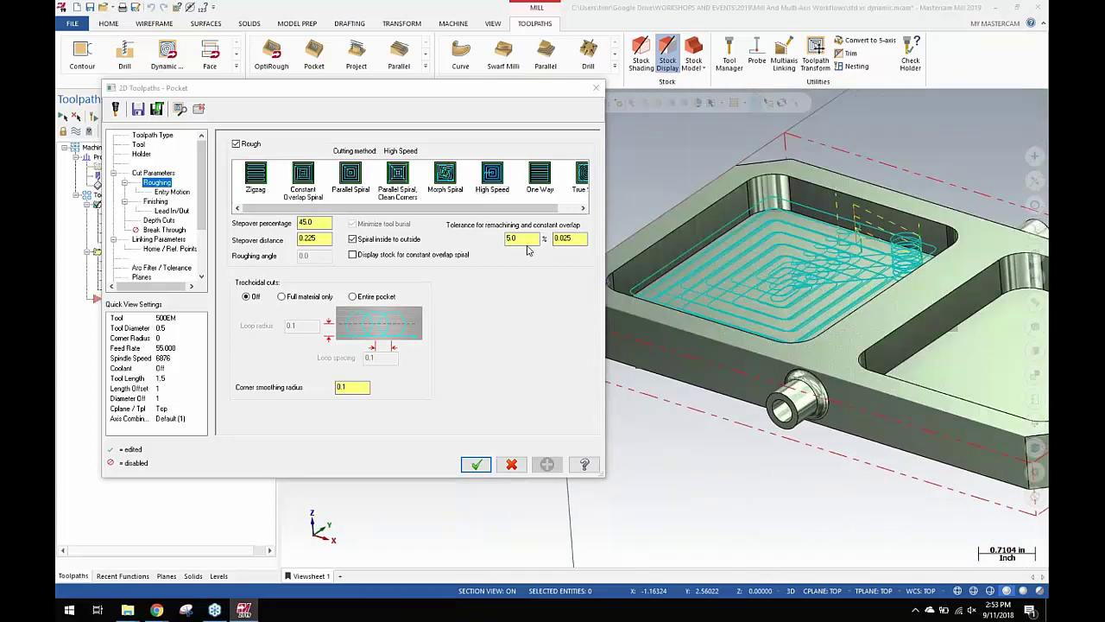
pyautogui.click(476, 465)
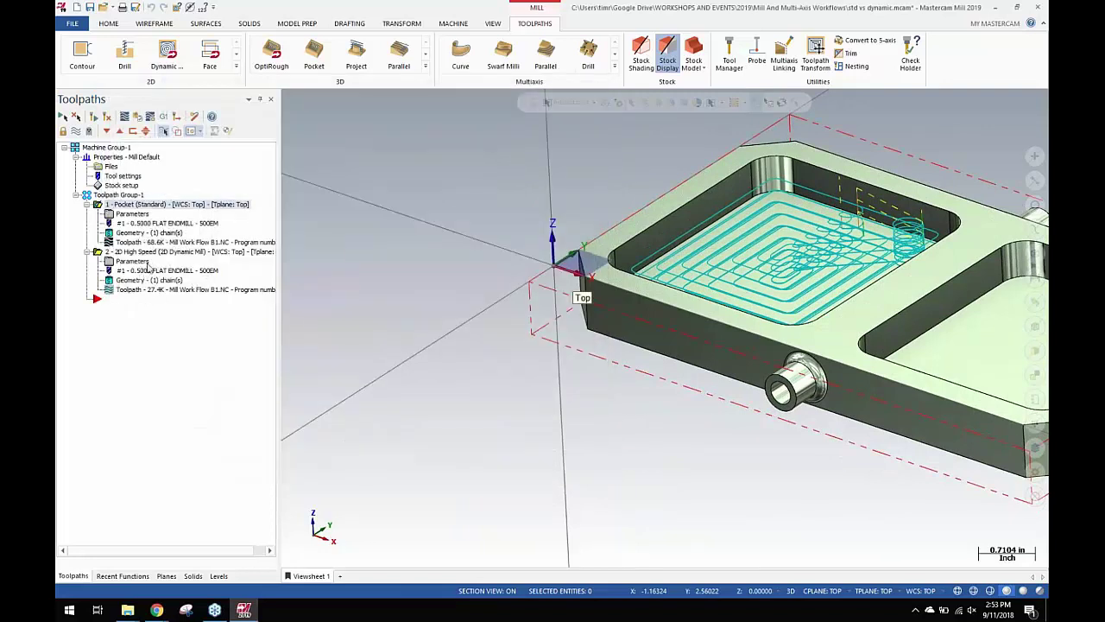
# Display only the 2D Dynamic Mill toolpath and inspect its motion in the second pocket.
pyautogui.click(147, 252)
pyautogui.hotkey('alt', '7')
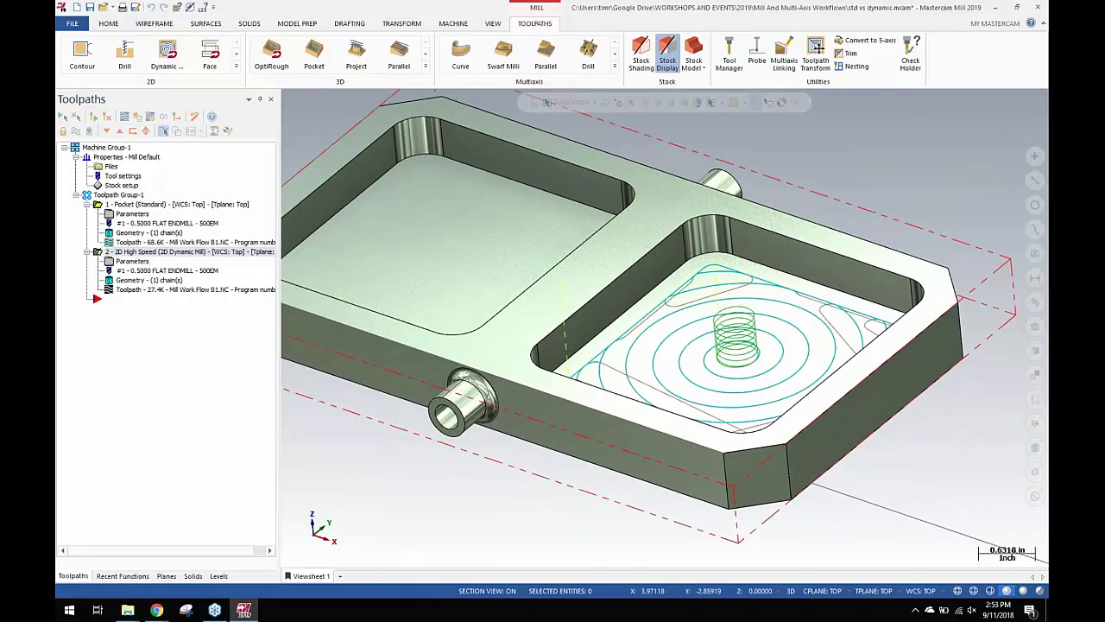
pyautogui.keyDown('shift'); pyautogui.moveTo(745, 367); pyautogui.dragTo(774, 371, button='middle'); pyautogui.keyUp('shift')
pyautogui.scroll(-1, 801, 333)
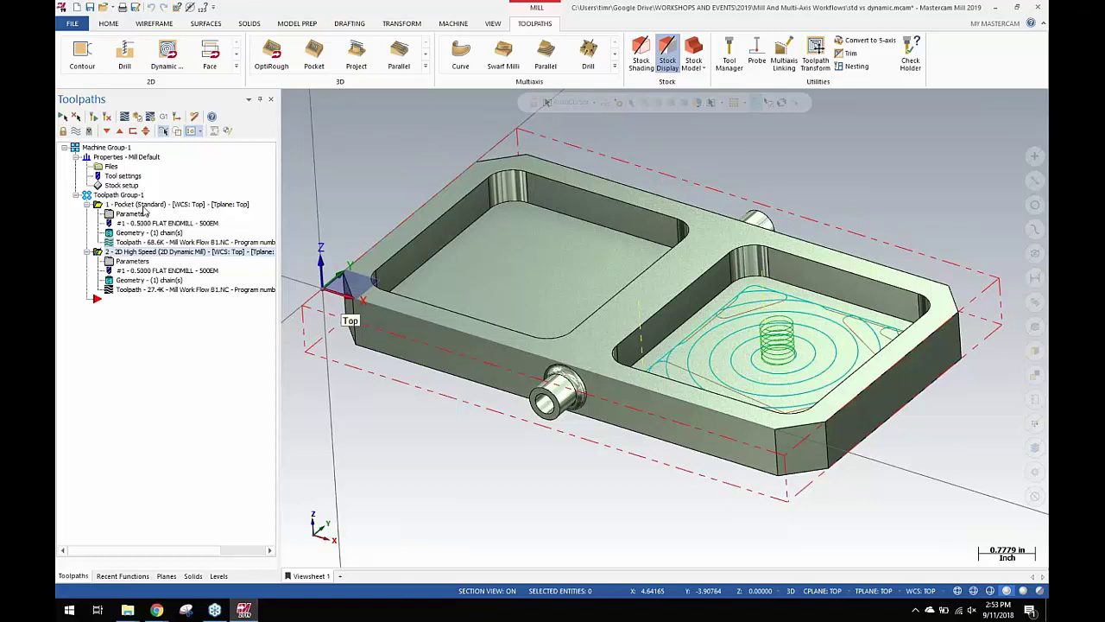
# Compare the standard Pocket toolpath with the Dynamic Mill toolpath by displaying each operation alone in turn.
pyautogui.click(145, 206)
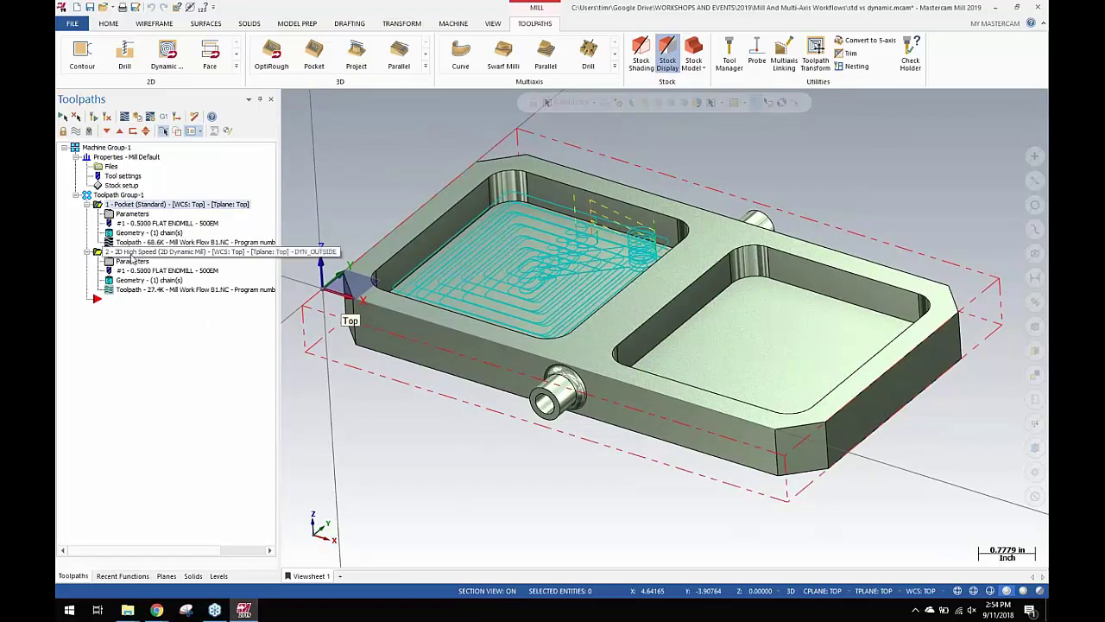
pyautogui.click(138, 251)
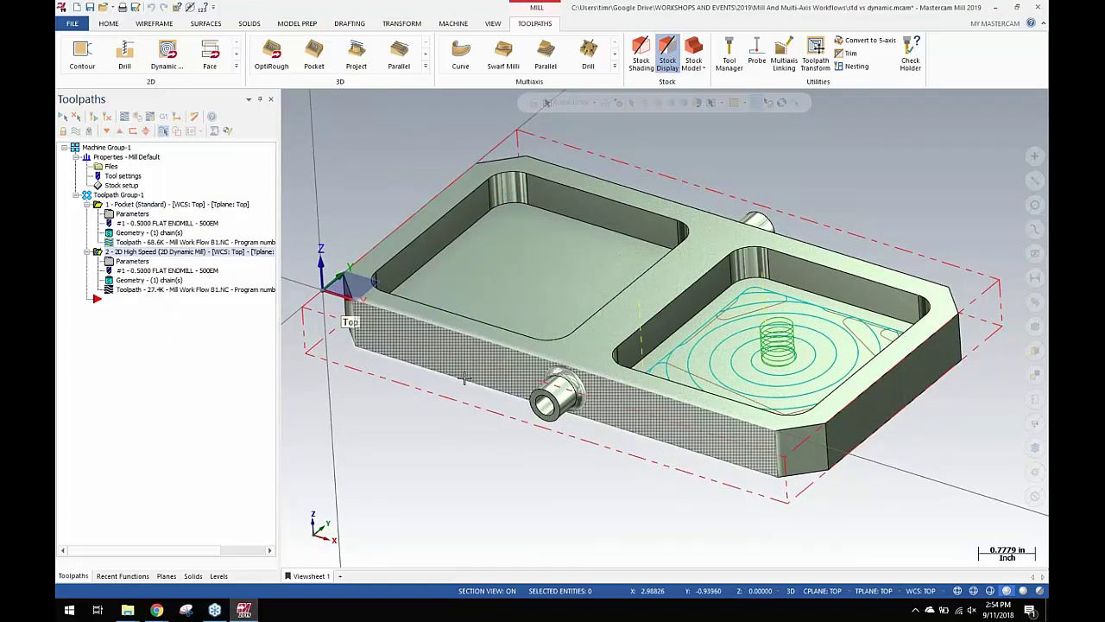
pyautogui.moveTo(482, 385); pyautogui.dragTo(498, 388, button='middle')
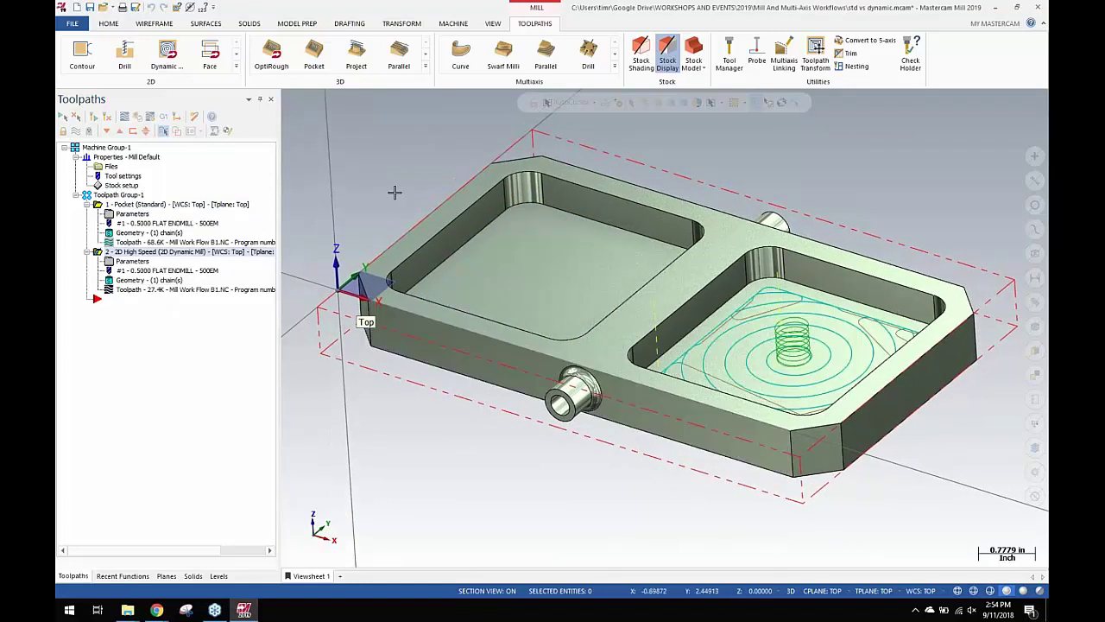
pyautogui.scroll(-1, 373, 183)
pyautogui.moveTo(373, 183); pyautogui.dragTo(389, 188, button='middle')
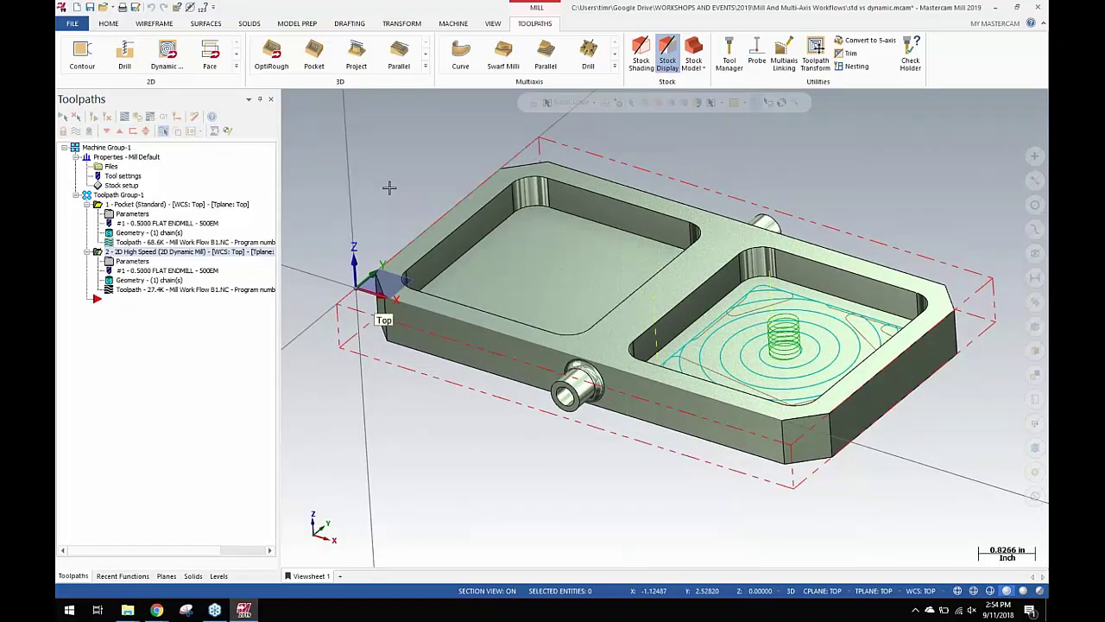
pyautogui.scroll(1, 389, 187)
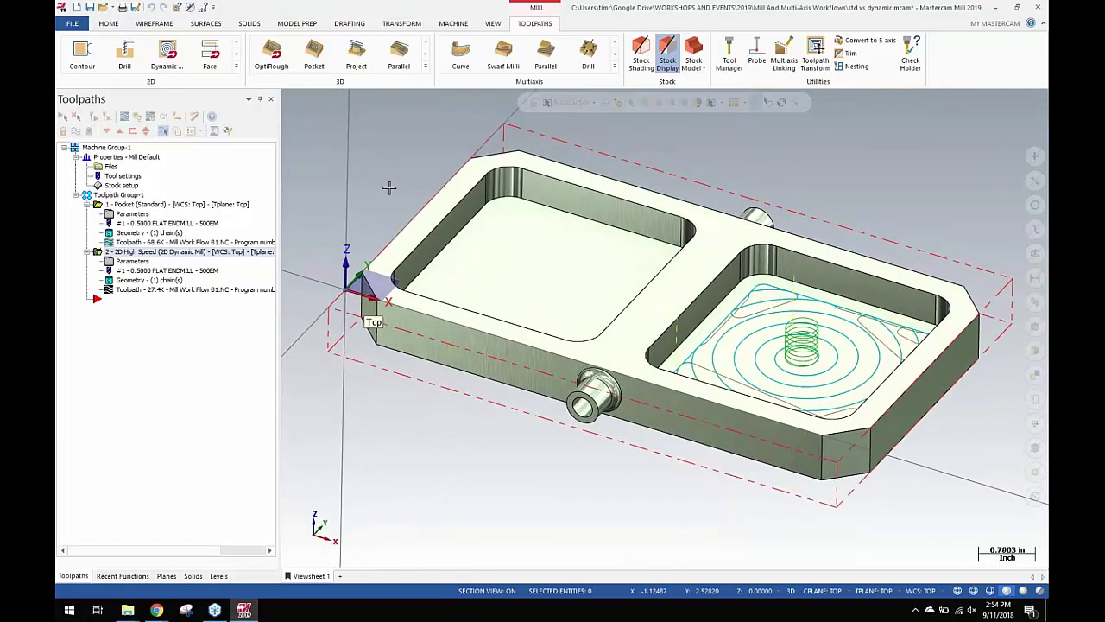
pyautogui.scroll(-1, 388, 187)
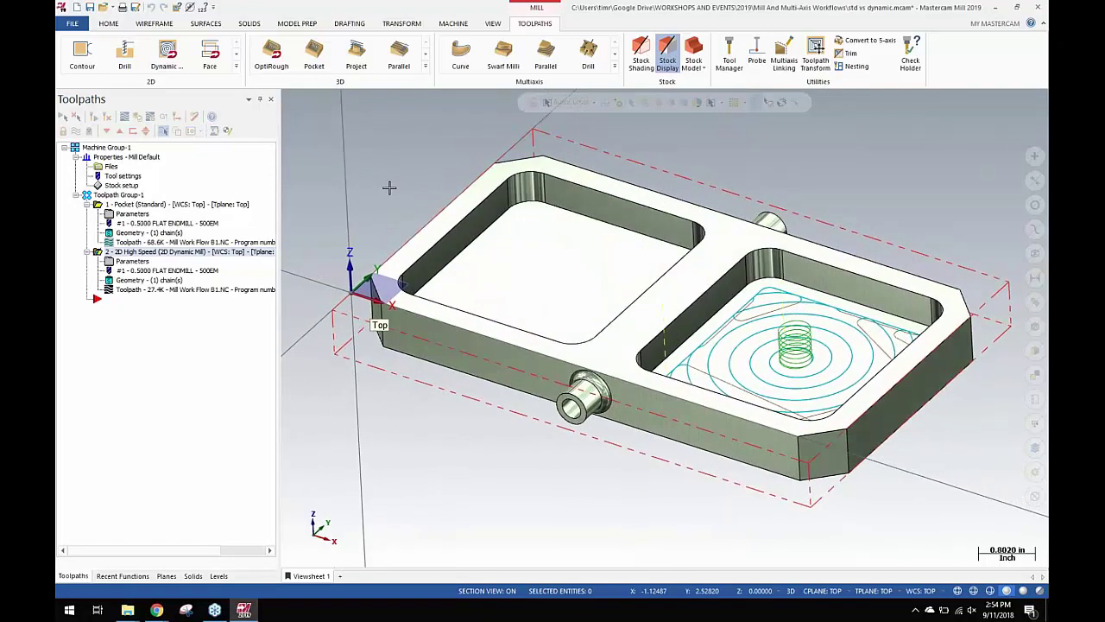
pyautogui.scroll(-1, 388, 187)
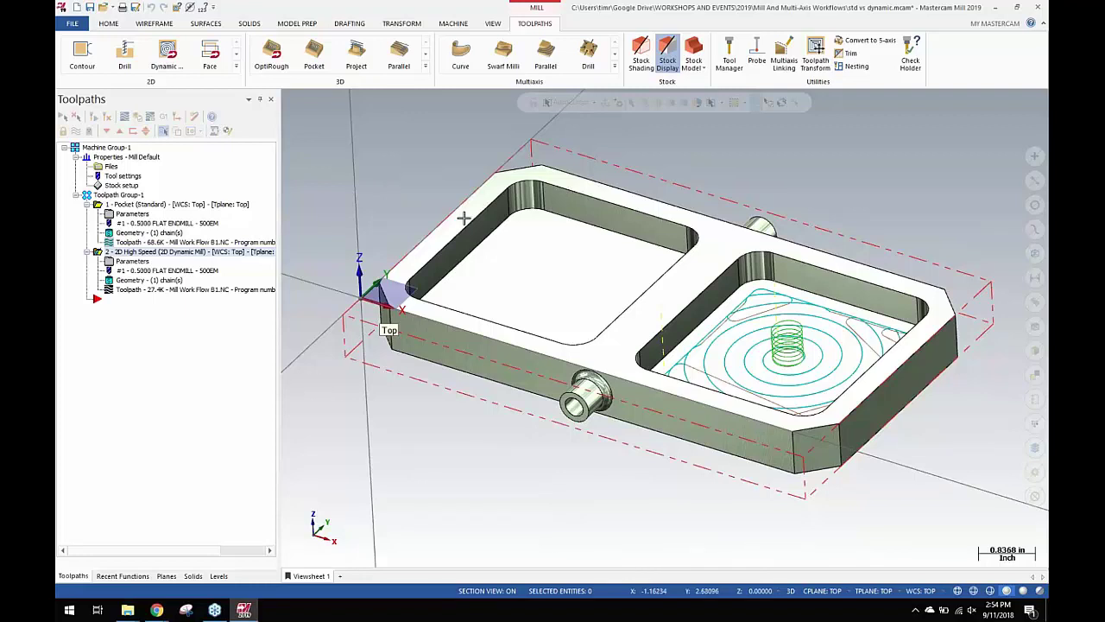
# Verify both operations of Toolpath Group-1 in Mastercam Simulator, running each through to its end, and close the simulator.
pyautogui.click(120, 196)
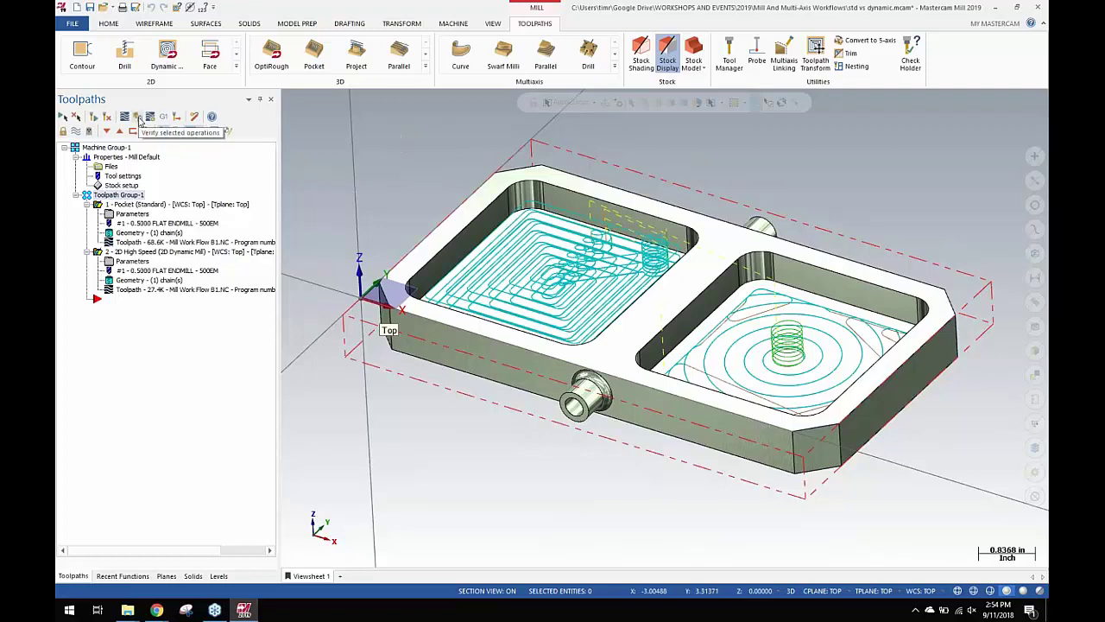
pyautogui.click(138, 118)
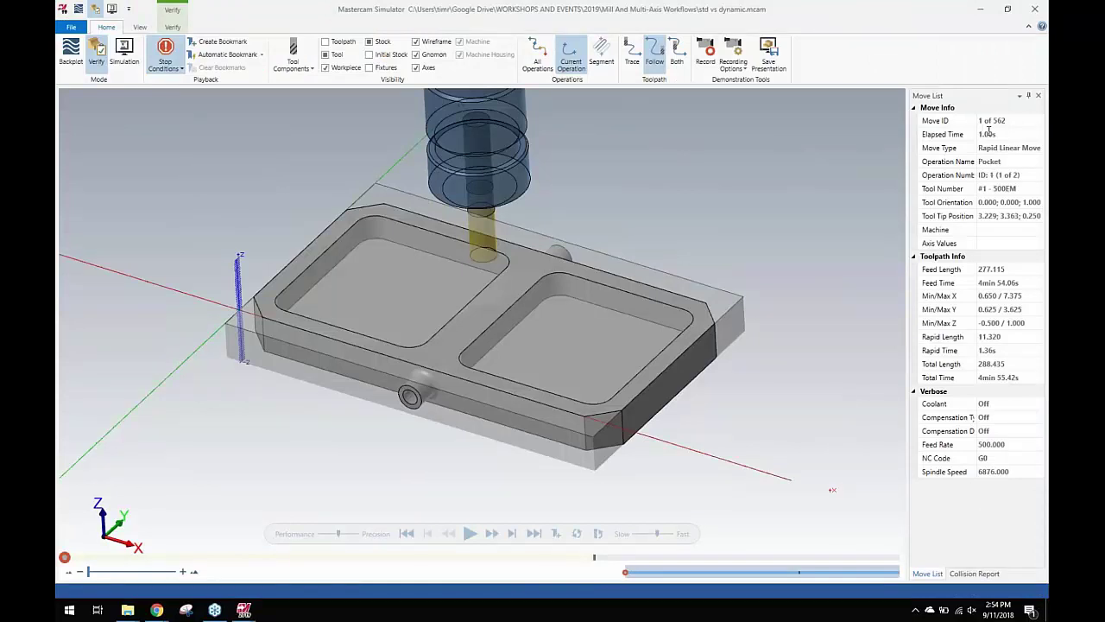
pyautogui.click(513, 533)
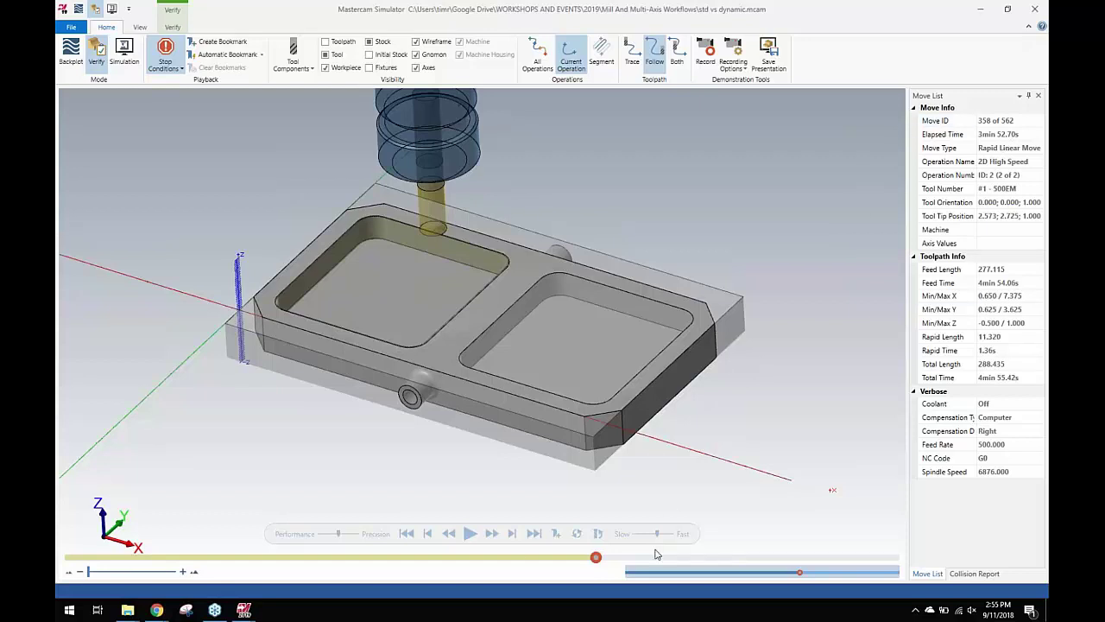
pyautogui.click(469, 532)
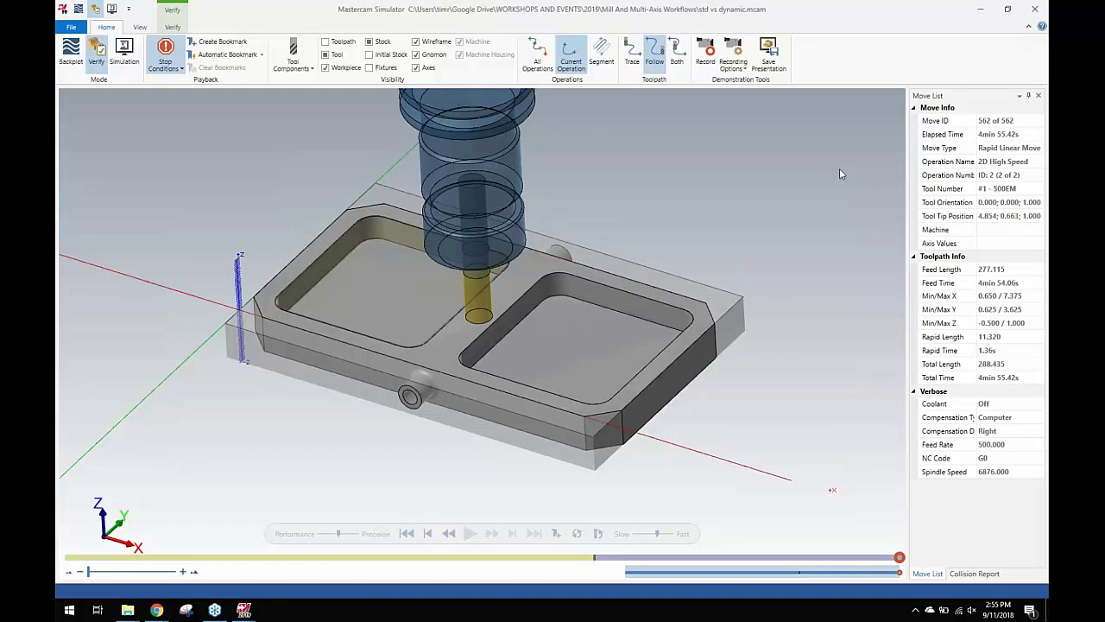
pyautogui.click(1035, 8)
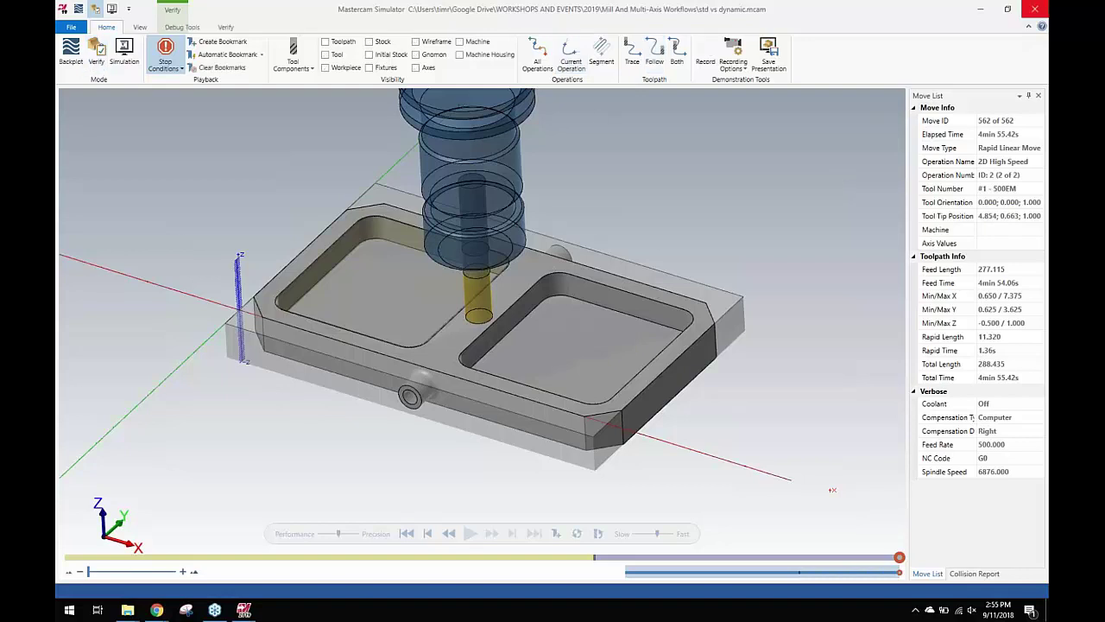
# Check the tool, feed rate and spindle speed settings of the standard Pocket operation without changing them.
pyautogui.scroll(3, 527, 227)
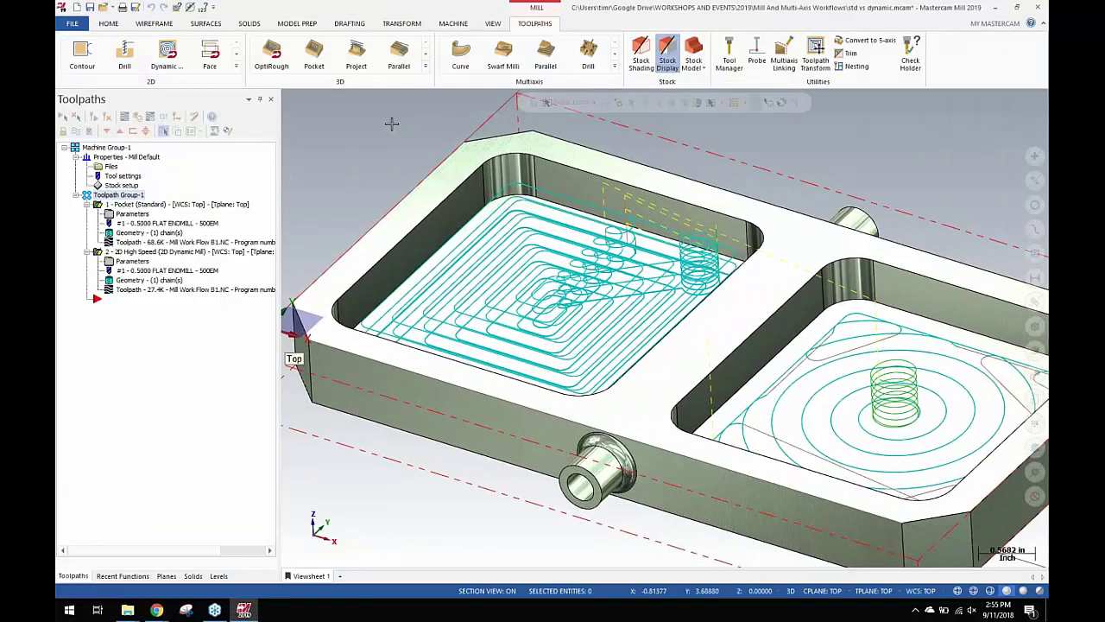
pyautogui.click(126, 205)
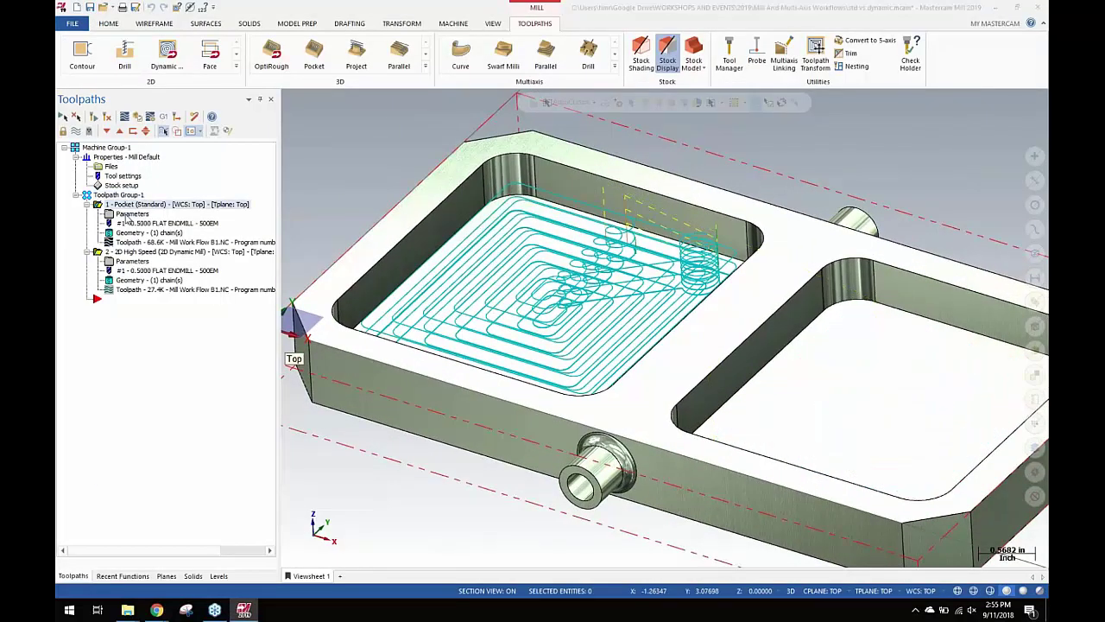
pyautogui.click(130, 214)
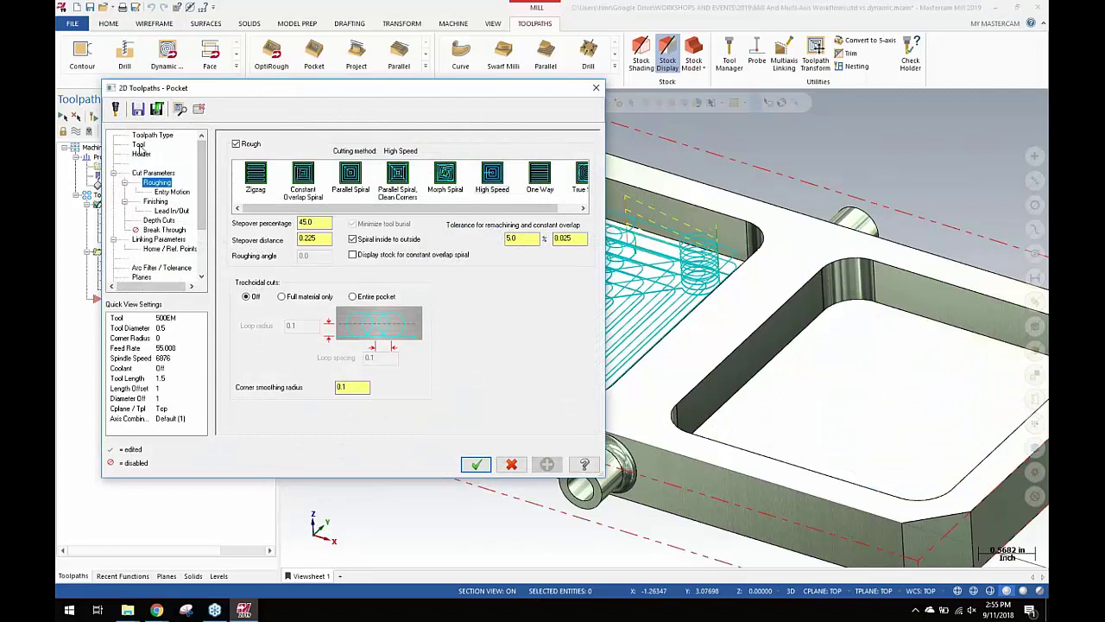
pyautogui.click(139, 145)
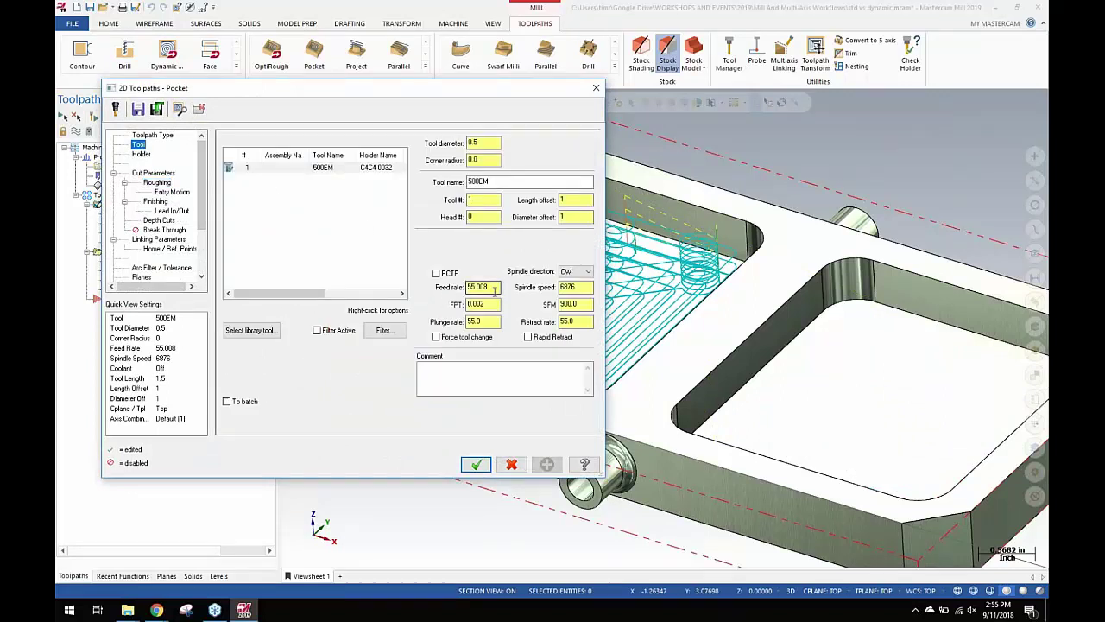
pyautogui.click(511, 465)
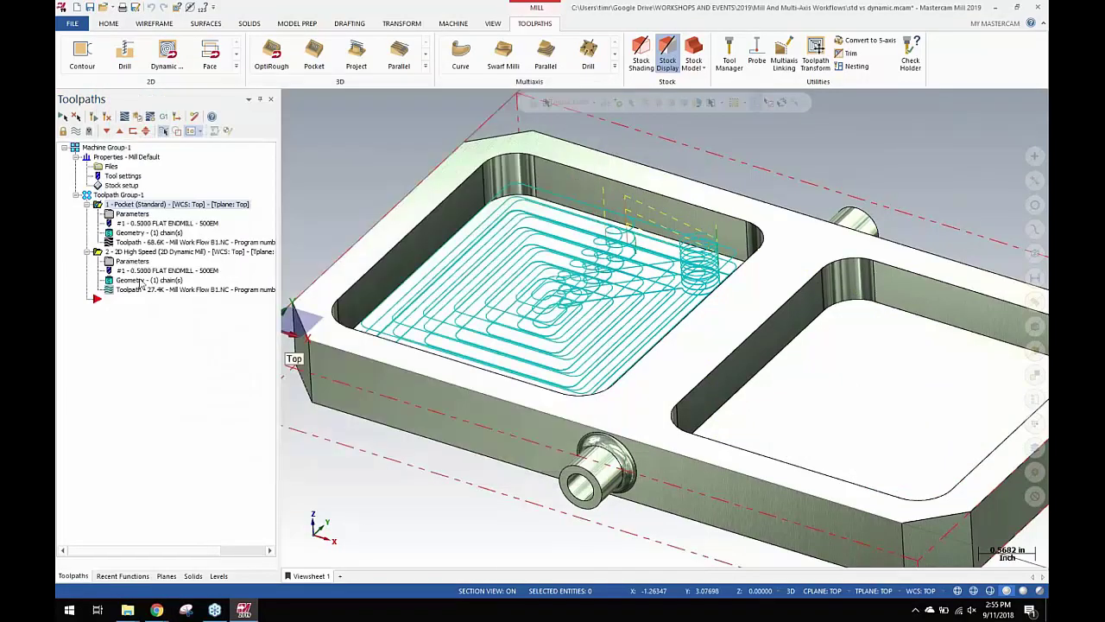
# Check the tool, feed and speed settings of the 2D Dynamic Mill operation without changing them.
pyautogui.click(131, 262)
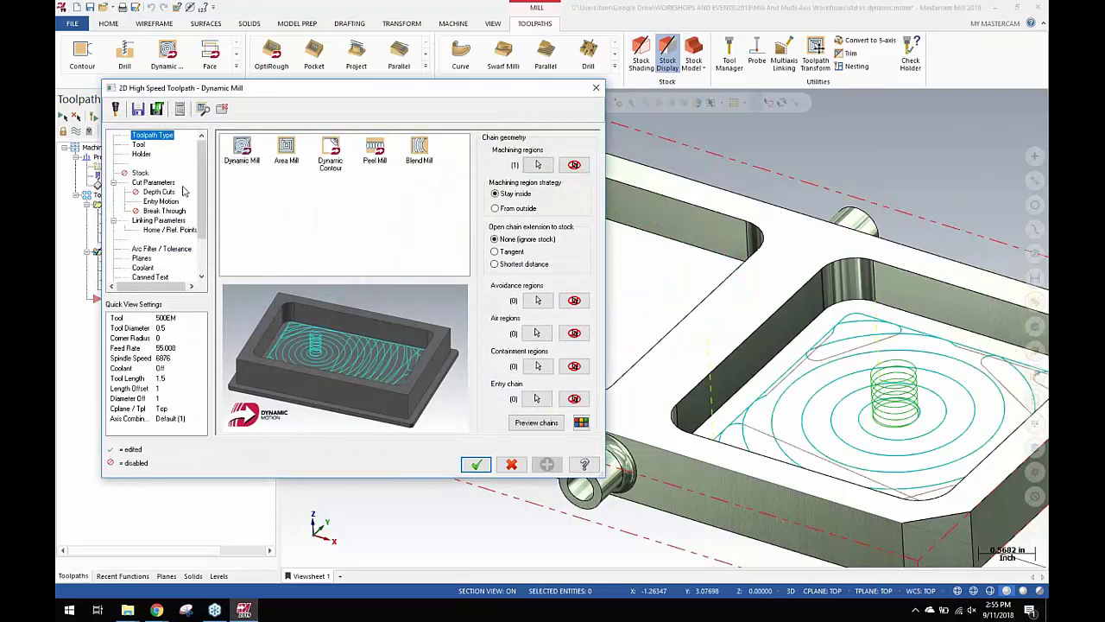
pyautogui.click(139, 145)
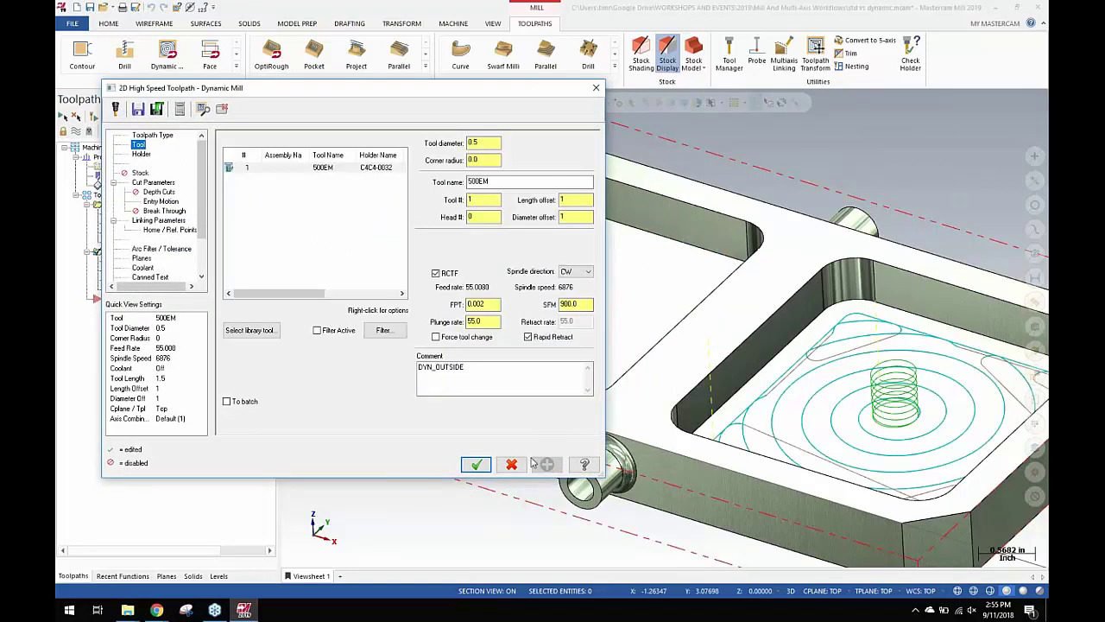
pyautogui.click(511, 464)
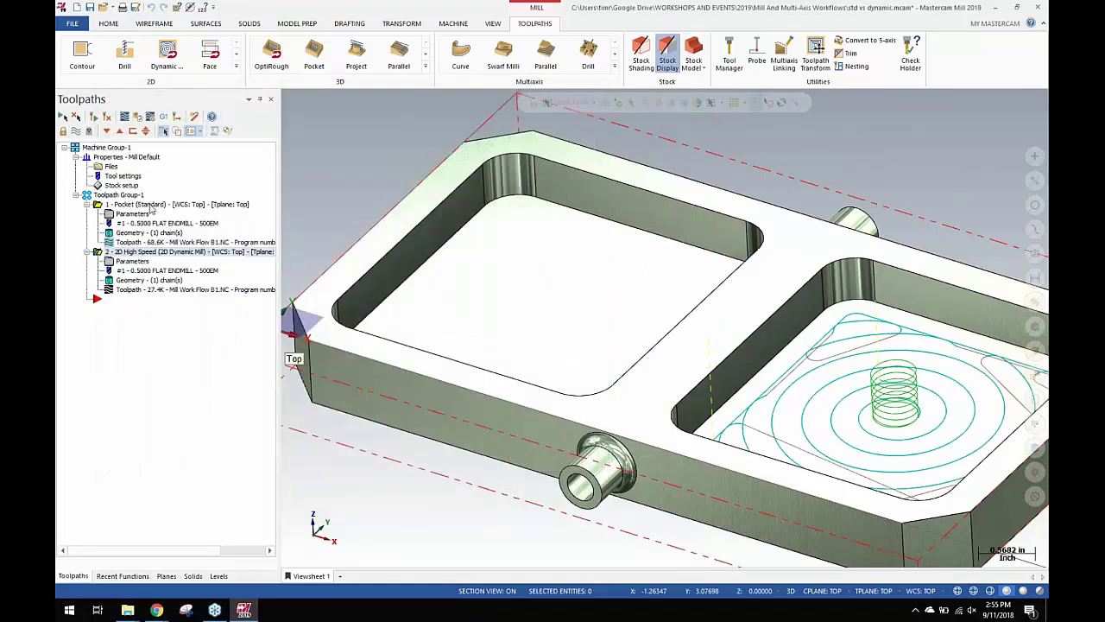
# Inspect the standard Pocket toolpath from several angles, and switch the display to the Dynamic Mill toolpath.
pyautogui.click(151, 208)
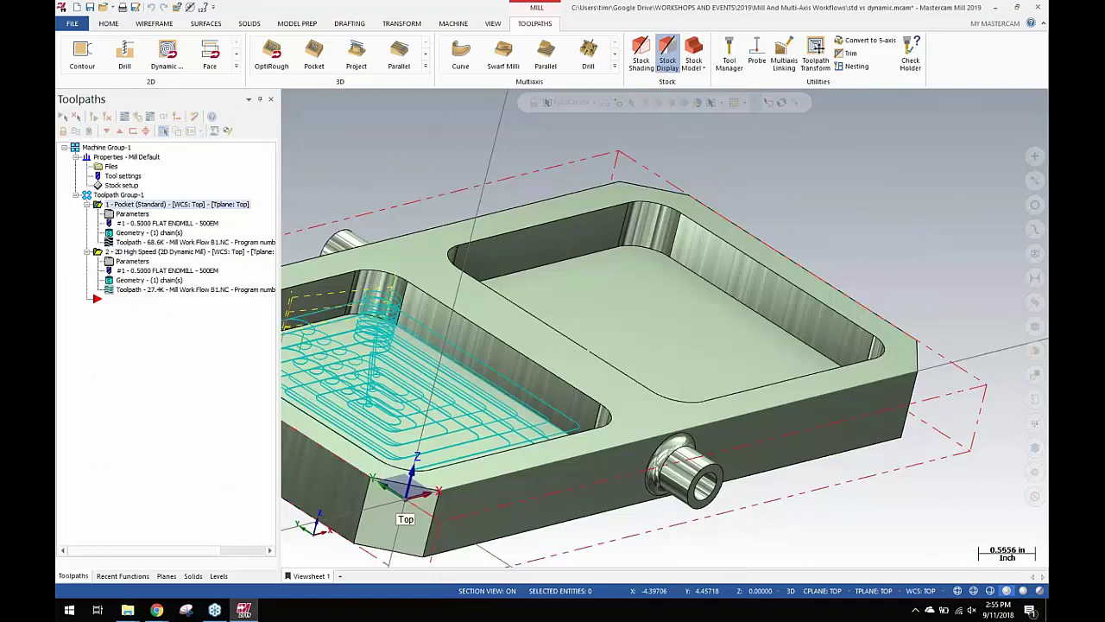
pyautogui.moveTo(588, 351)
pyautogui.mouseDown(button='middle')
pyautogui.moveTo(682, 386)
pyautogui.moveTo(668, 276)
pyautogui.mouseUp(button='middle')
pyautogui.scroll(2, 588, 350)
pyautogui.scroll(-1, 668, 276)
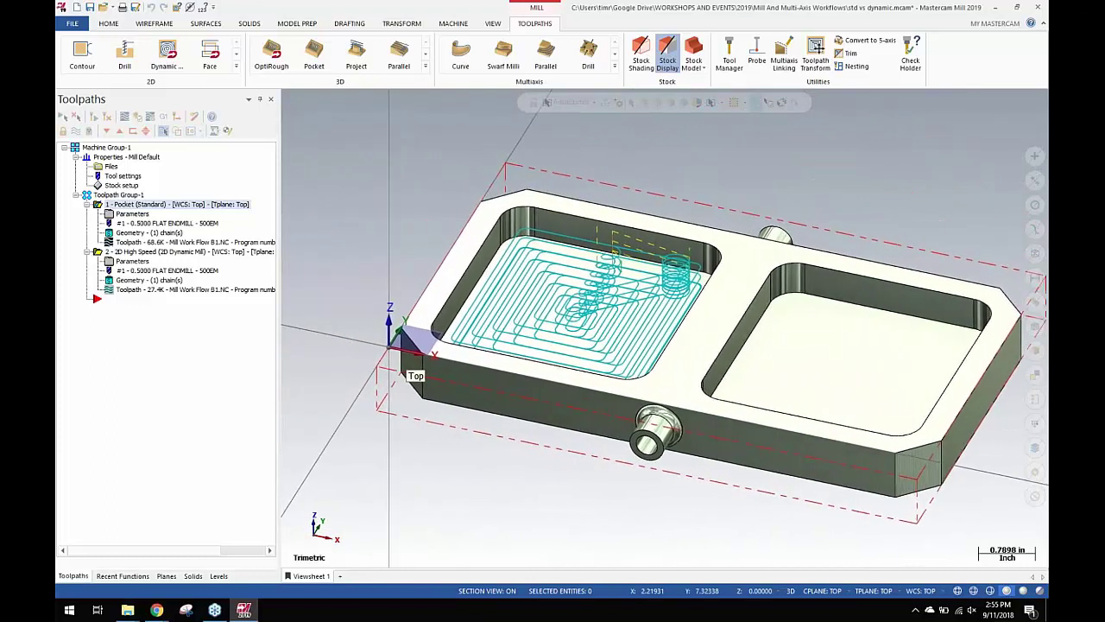
pyautogui.click(126, 253)
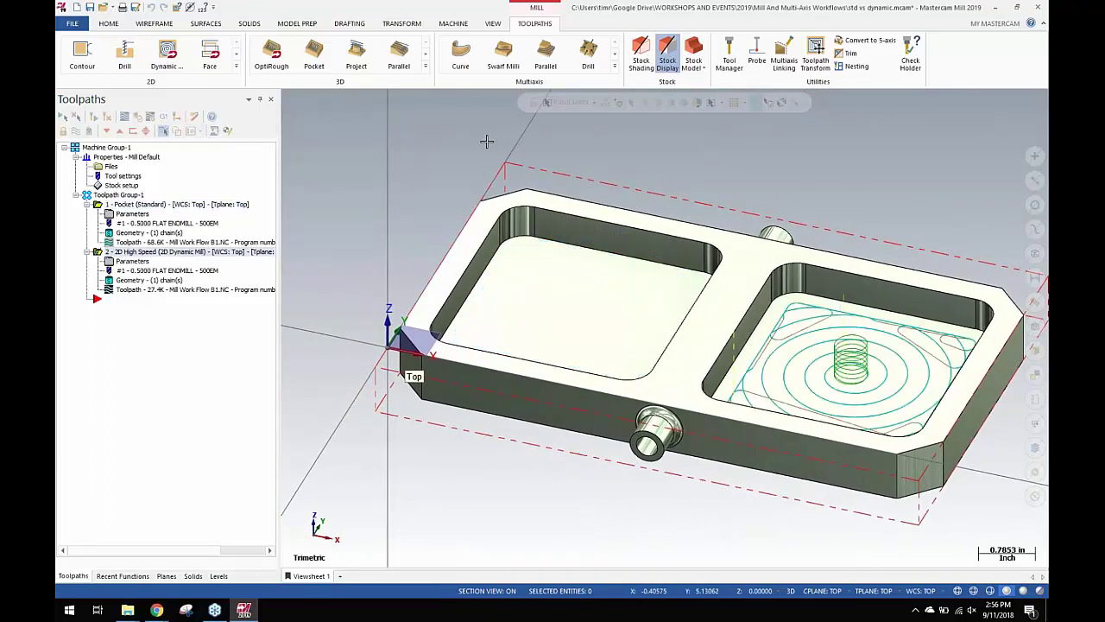
# Backplot the 2D Dynamic Mill toolpath, exit the backplot and inspect the toolpath on the part.
pyautogui.click(218, 292)
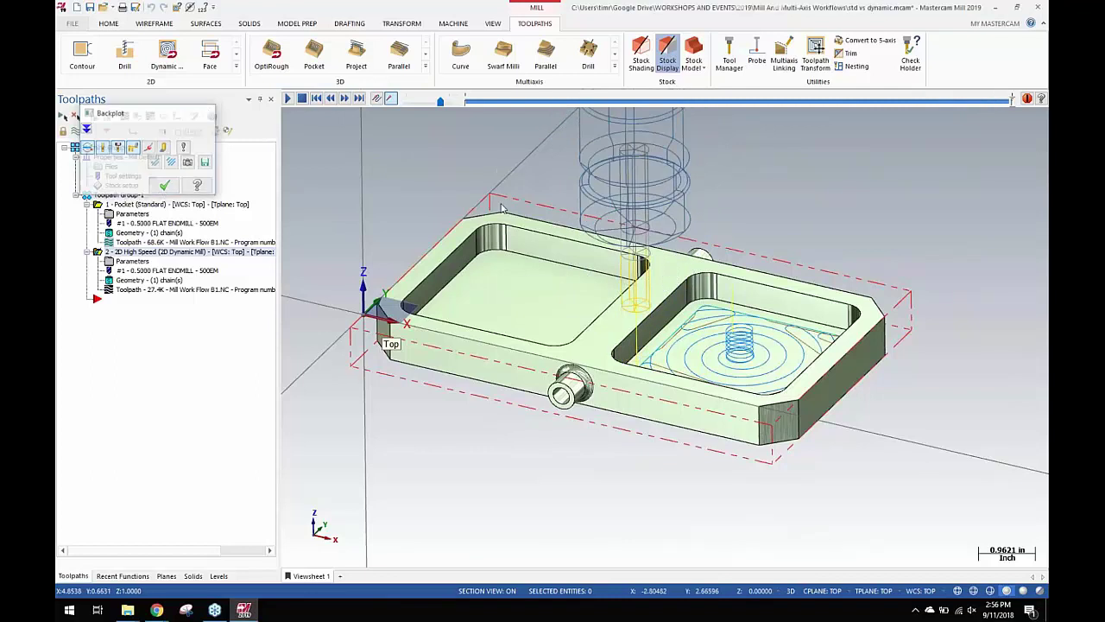
pyautogui.press('Escape')
pyautogui.scroll(-1, 509, 204)
pyautogui.moveTo(436, 195)
pyautogui.keyDown('shift'); pyautogui.mouseDown(button='middle')
pyautogui.moveTo(469, 245)
pyautogui.moveTo(459, 218)
pyautogui.moveTo(420, 194)
pyautogui.mouseUp(button='middle'); pyautogui.keyUp('shift')
pyautogui.scroll(2, 419, 194)
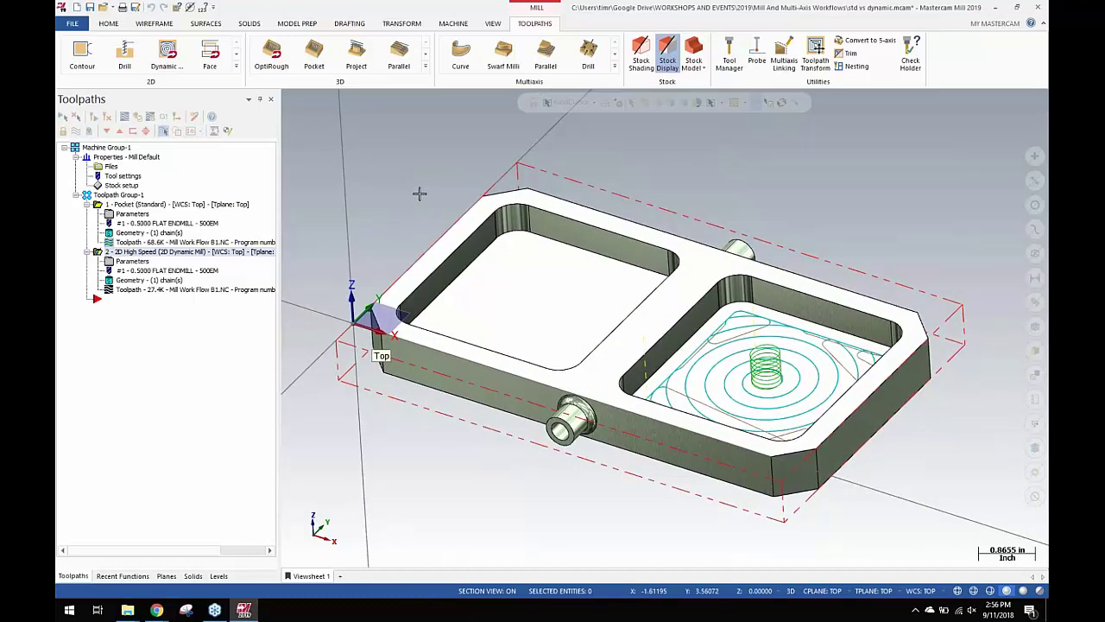
pyautogui.scroll(1, 419, 194)
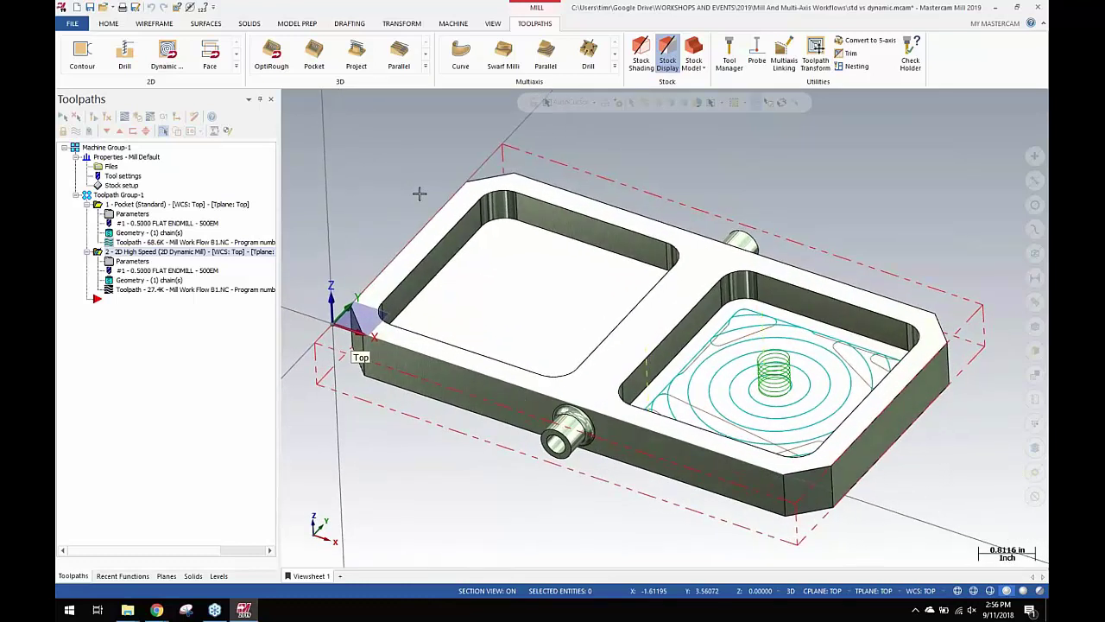